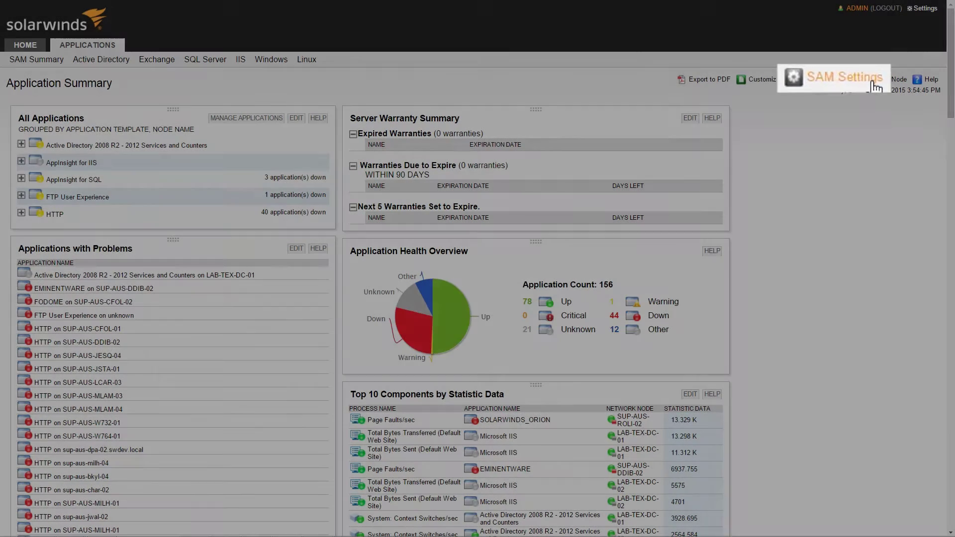
From SAM Settings, launch the Manually Assign Application Monitors wizard
{"action": "left_click", "coordinate": [879, 85]}
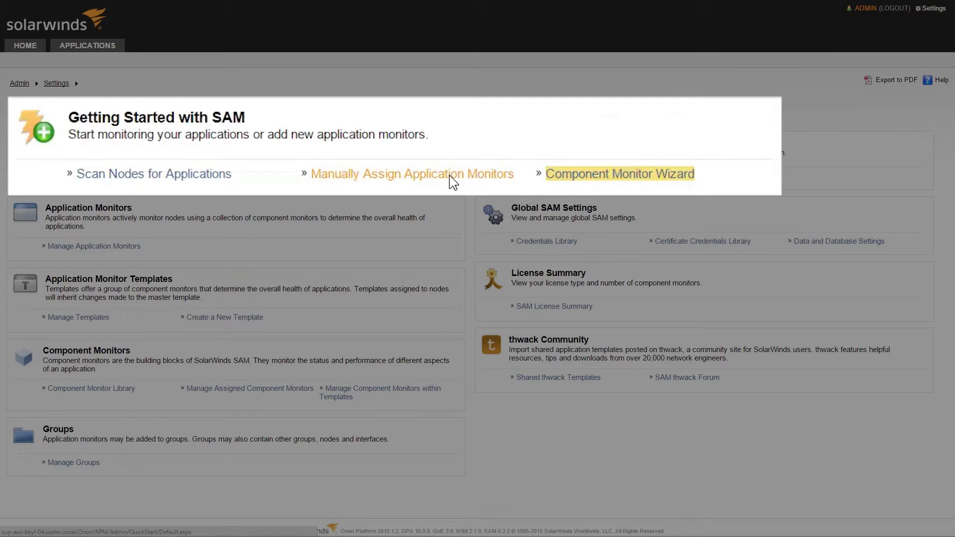
{"action": "left_click", "coordinate": [453, 182]}
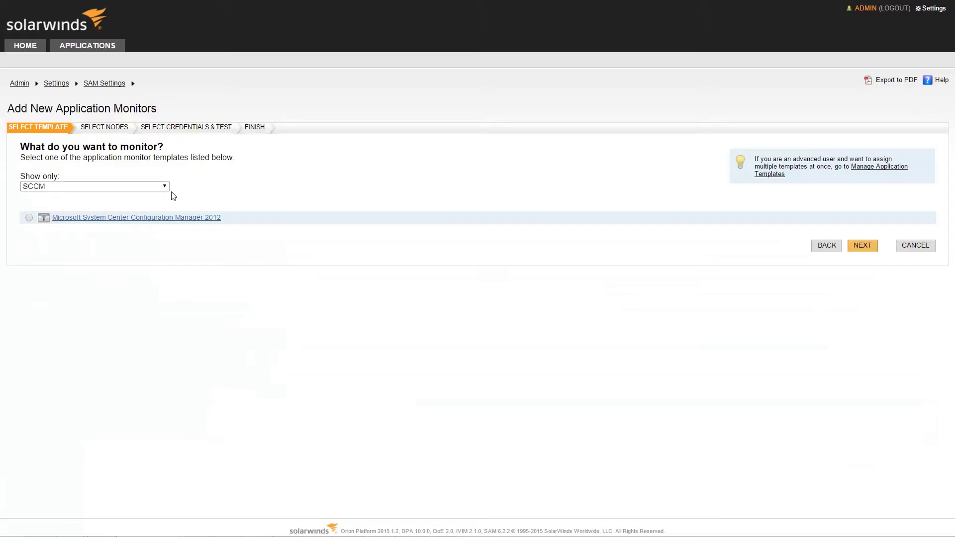
Filter templates to SQL Server, choose SQL Server 2008-2012 Reporting Services (Events), and proceed to node selection
{"action": "left_click", "coordinate": [168, 187]}
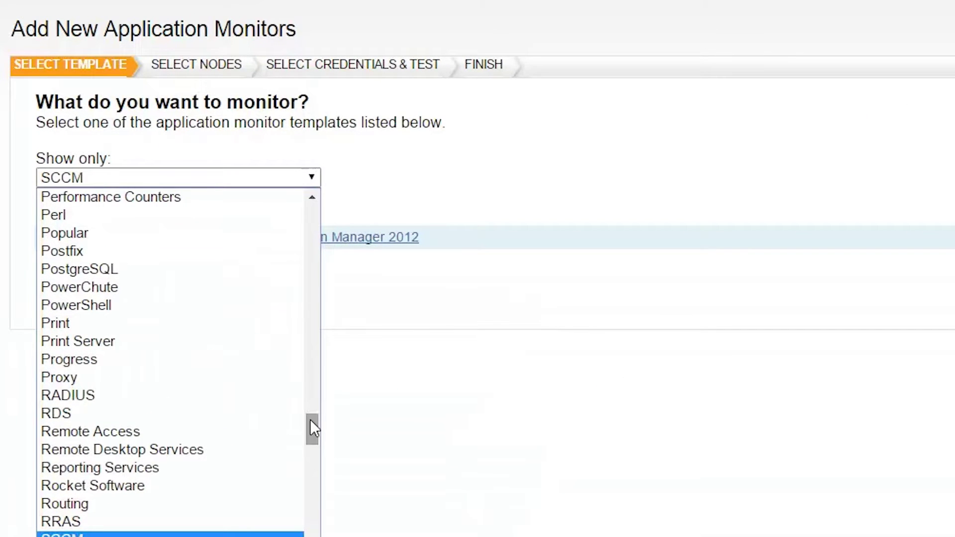
{"action": "left_click_drag", "start_coordinate": [310, 420], "coordinate": [312, 454]}
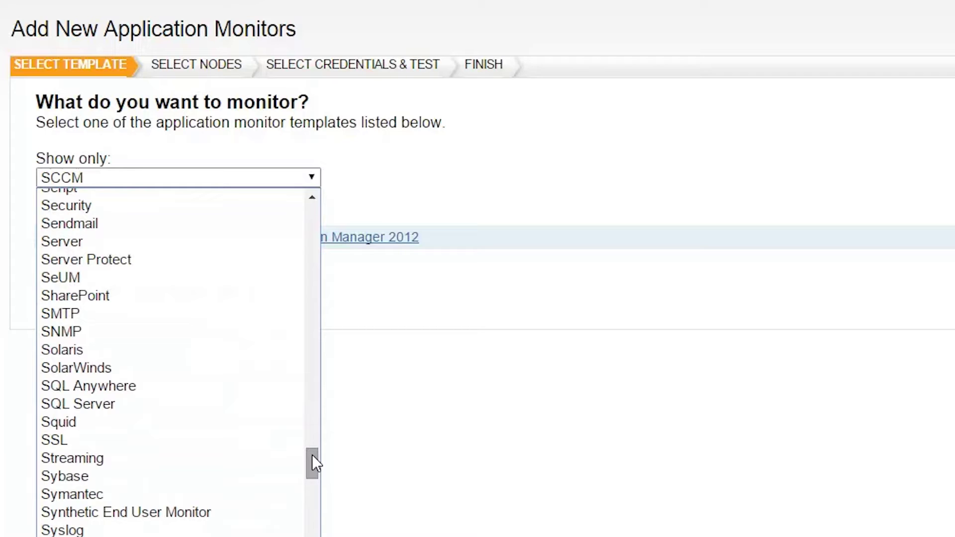
{"action": "left_click", "coordinate": [157, 400]}
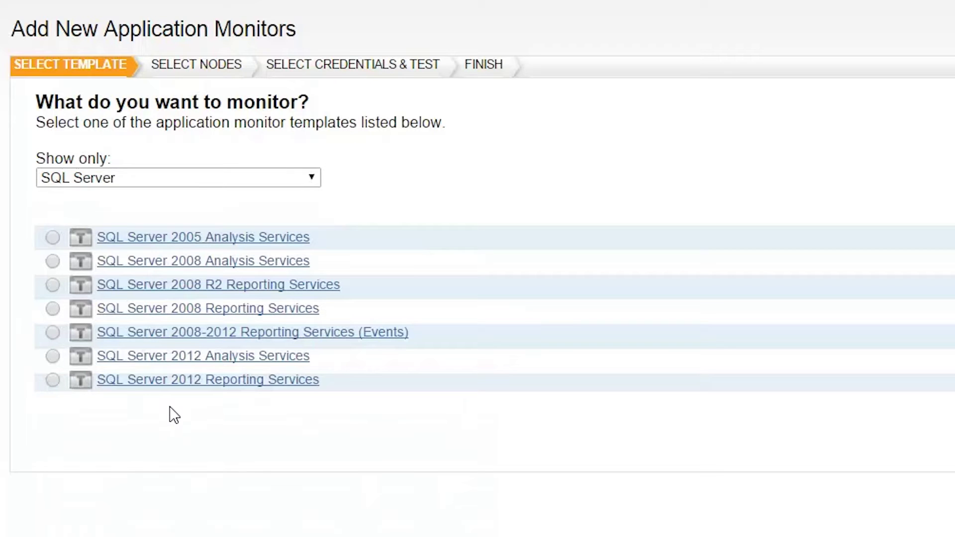
{"action": "left_click", "coordinate": [52, 332]}
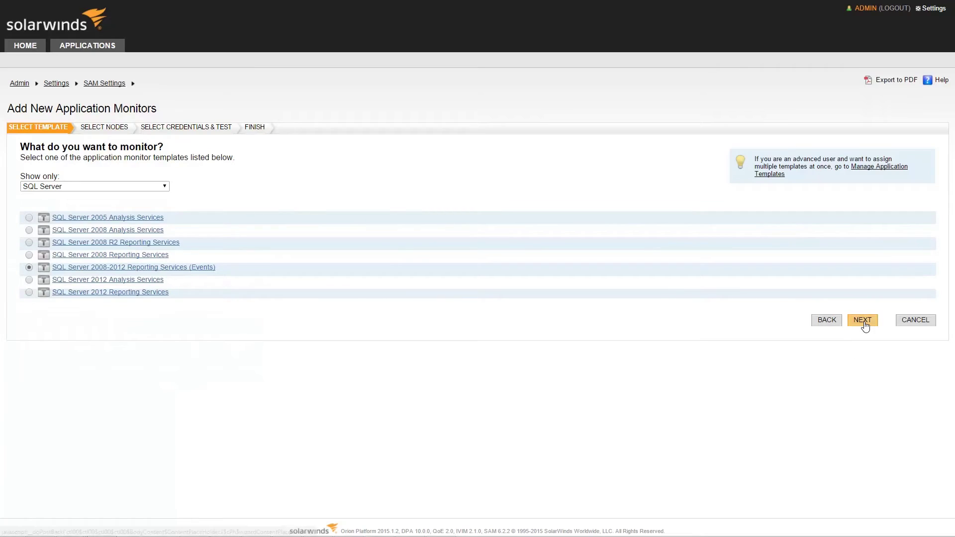
{"action": "left_click", "coordinate": [863, 321]}
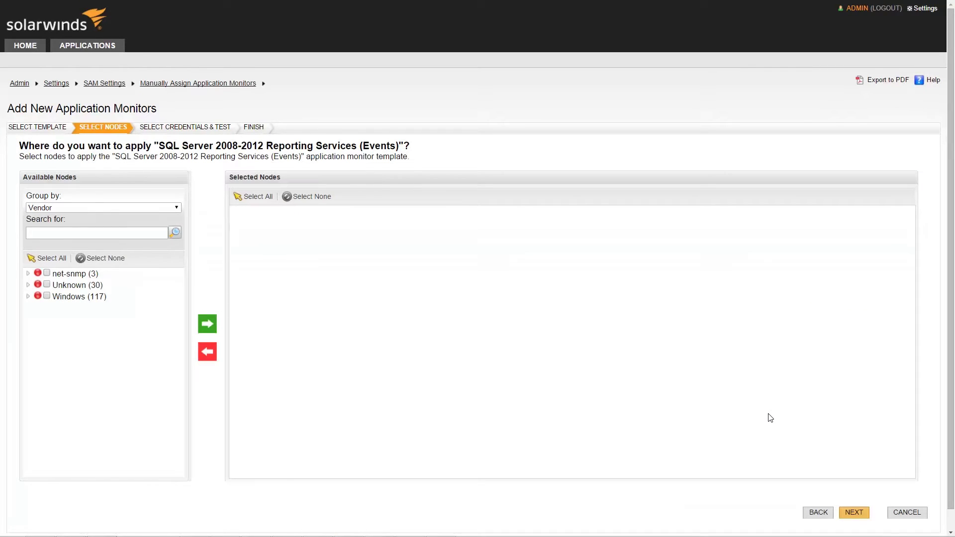
With nodes grouped by Vendor, move lab-sql-demo from the Windows group into Selected Nodes and tick it
{"action": "left_click", "coordinate": [67, 298]}
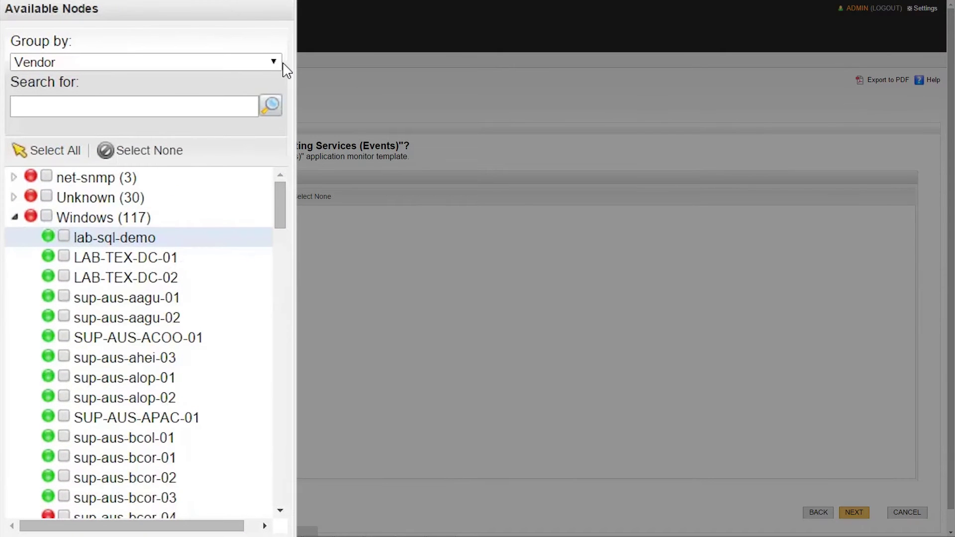
{"action": "left_click", "coordinate": [280, 64]}
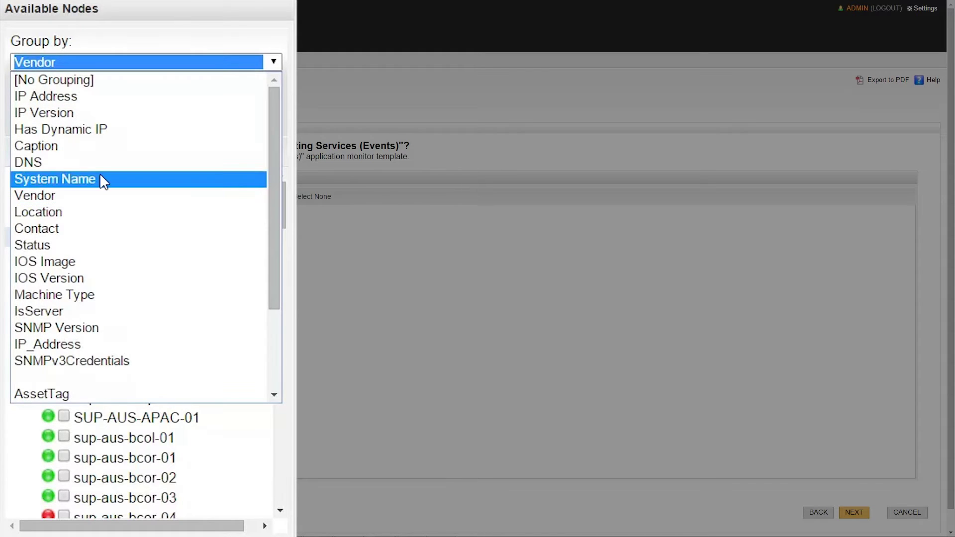
{"action": "left_click", "coordinate": [278, 65]}
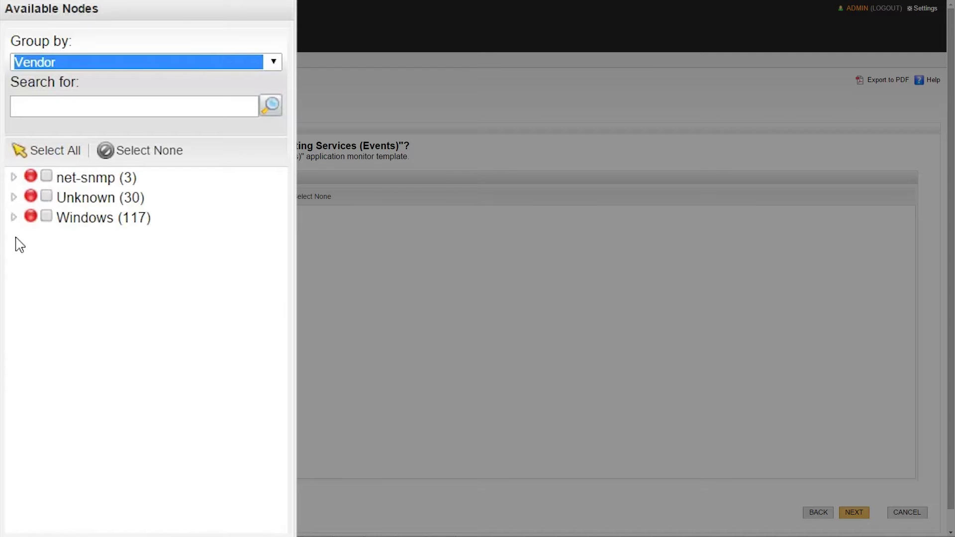
{"action": "left_click", "coordinate": [14, 218]}
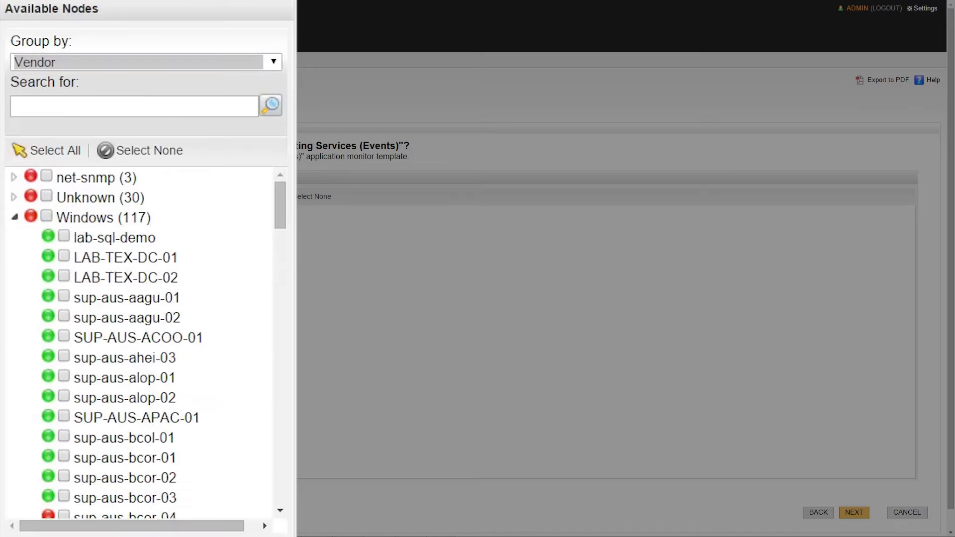
{"action": "left_click", "coordinate": [65, 238]}
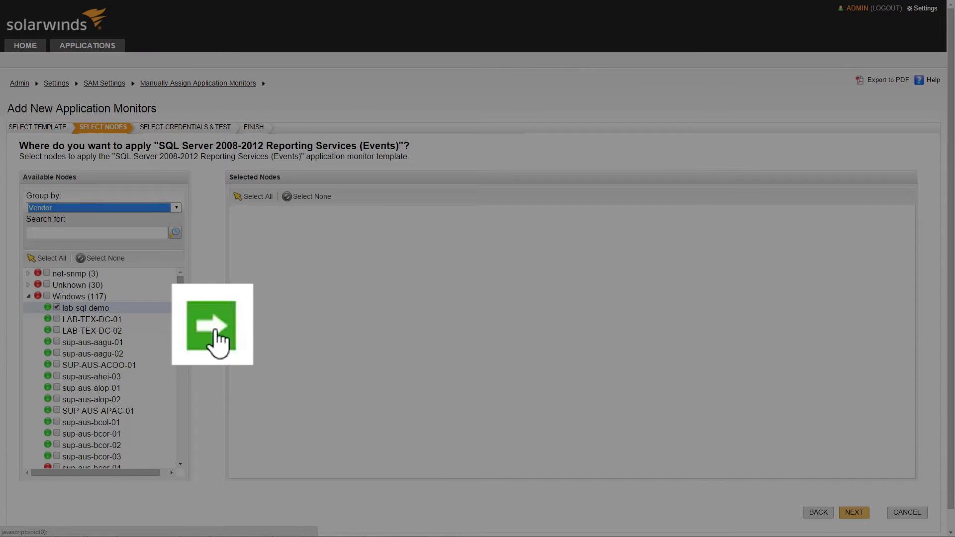
{"action": "left_click", "coordinate": [208, 326]}
{"action": "left_click", "coordinate": [235, 213]}
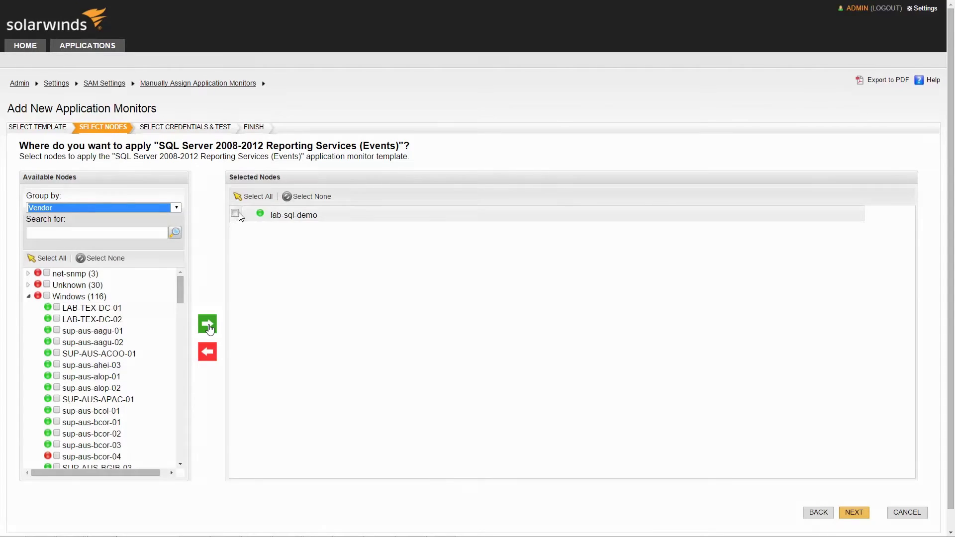
{"action": "scroll", "coordinate": [828, 485], "scroll_direction": "down", "scroll_amount": 1}
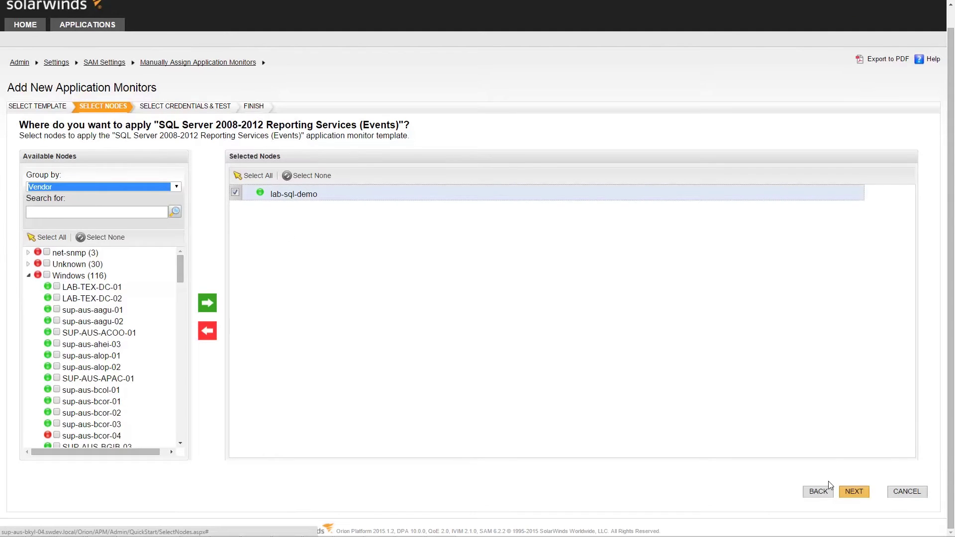
Test the template on lab-sql-demo using credentials inherited from the node, confirming every component is Up
{"action": "left_click", "coordinate": [854, 492]}
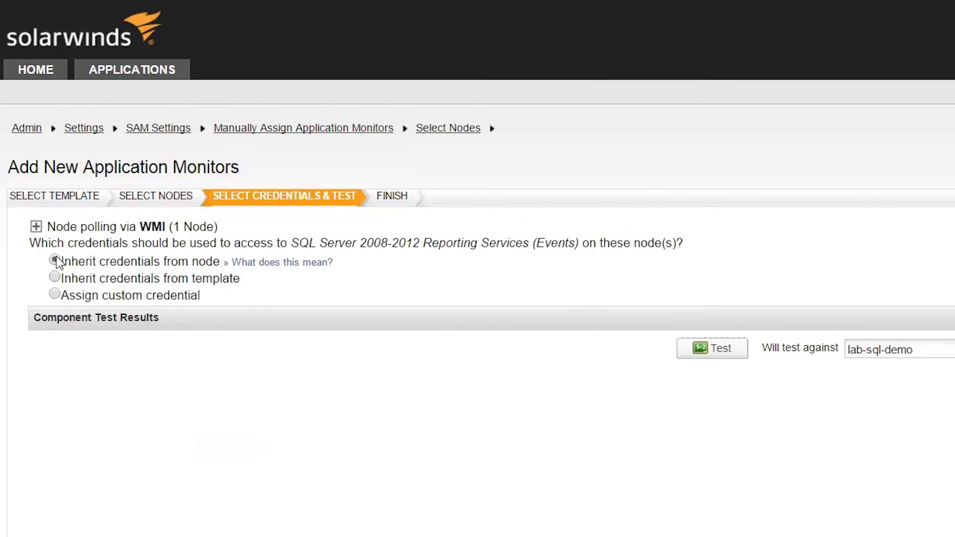
{"action": "left_click", "coordinate": [738, 355]}
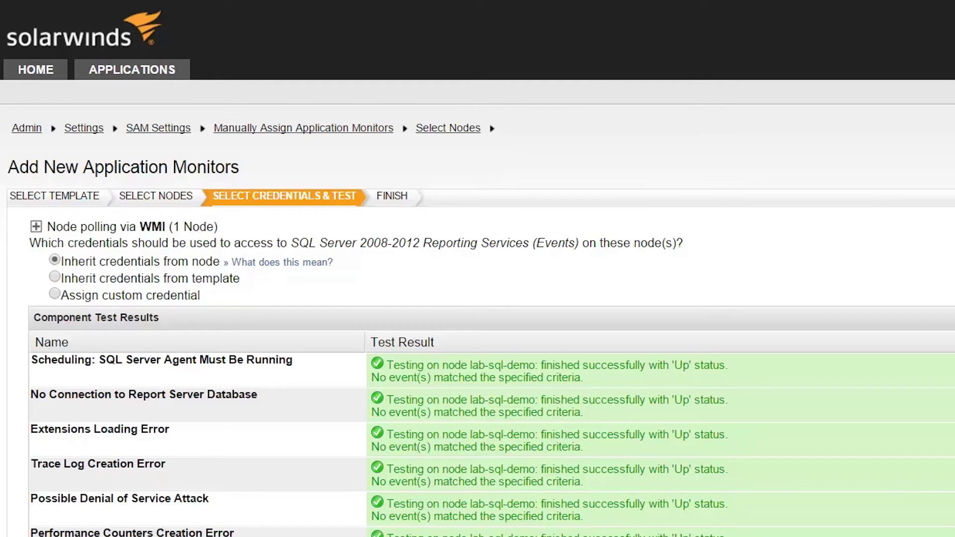
{"action": "scroll", "coordinate": [477, 299], "scroll_direction": "down", "scroll_amount": 8}
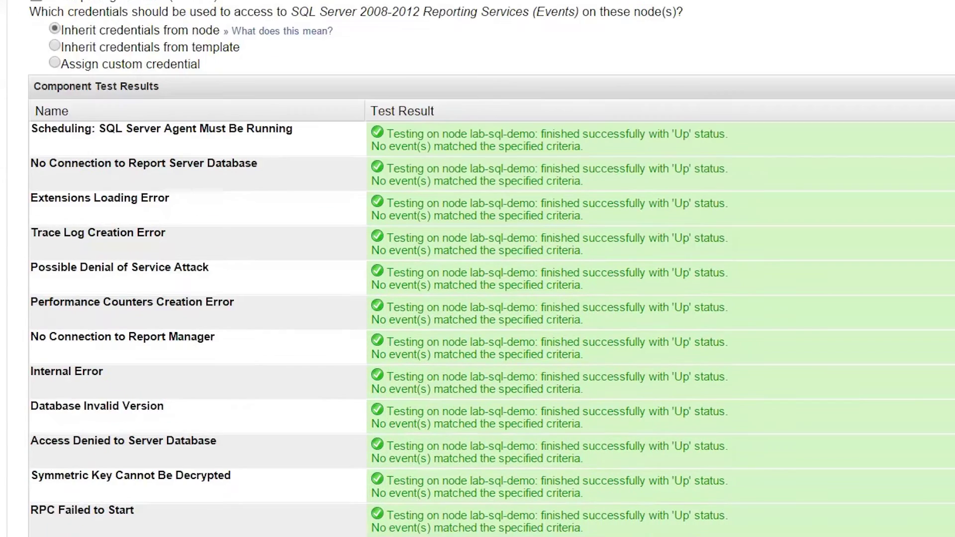
{"action": "scroll", "coordinate": [477, 268], "scroll_direction": "down", "scroll_amount": 1}
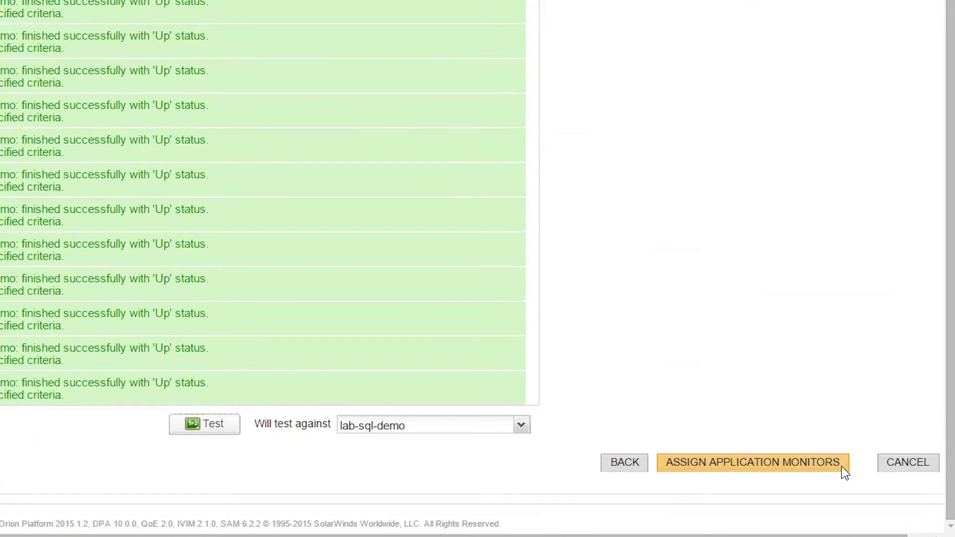
Assign the Reporting Services (Events) monitor to lab-sql-demo and finish the wizard
{"action": "left_click", "coordinate": [842, 467]}
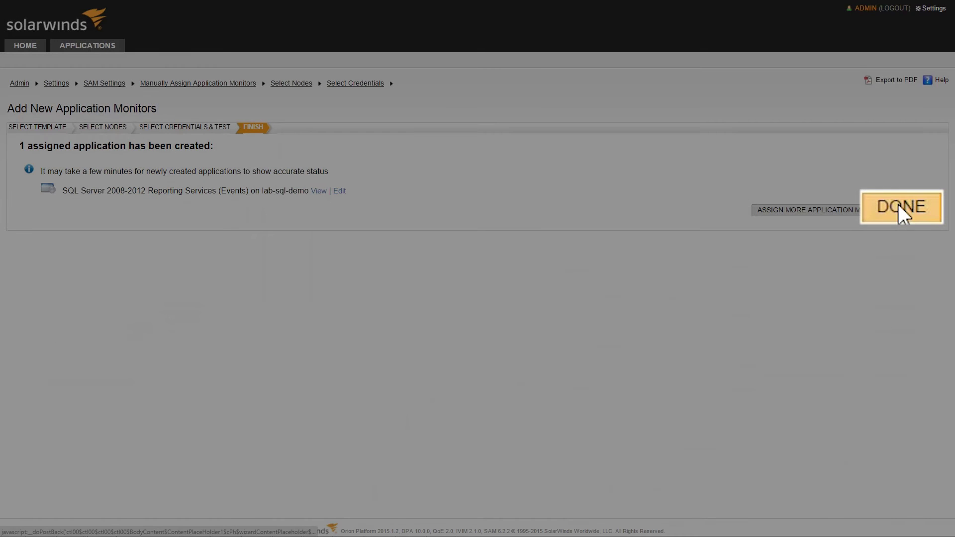
{"action": "left_click", "coordinate": [920, 210]}
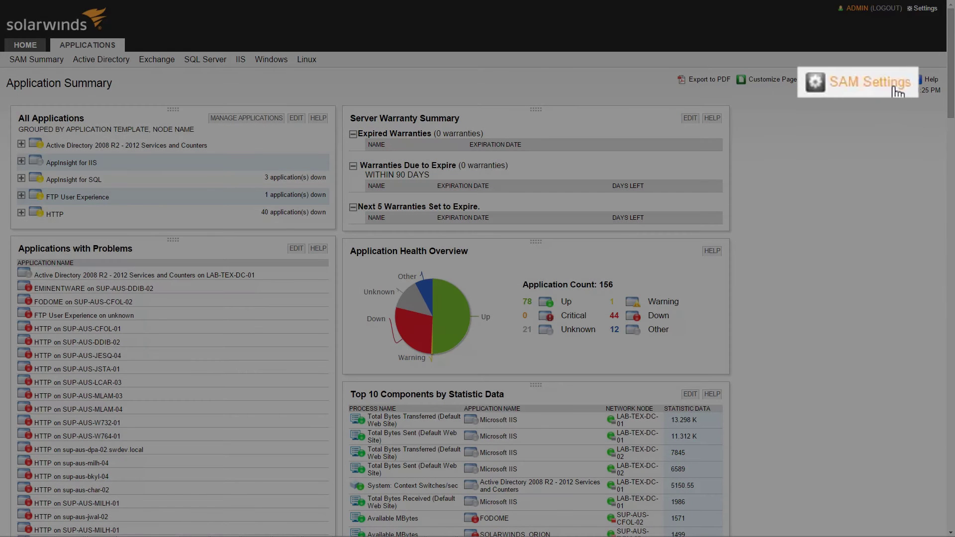
In Manage Templates, filter by the SQL Server (8) tag and tick SQL Server 2008-2012 Reporting Services (Events)
{"action": "left_click", "coordinate": [897, 90]}
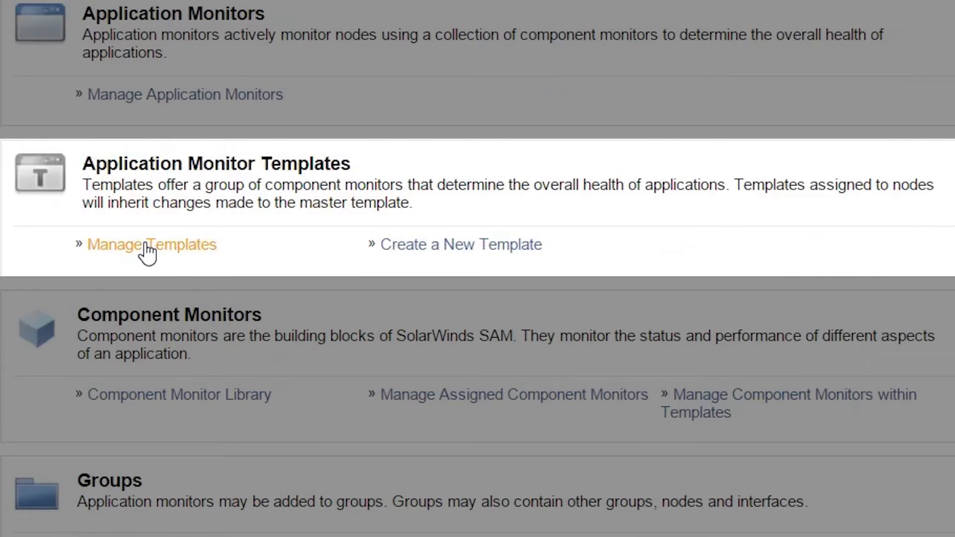
{"action": "left_click", "coordinate": [147, 245]}
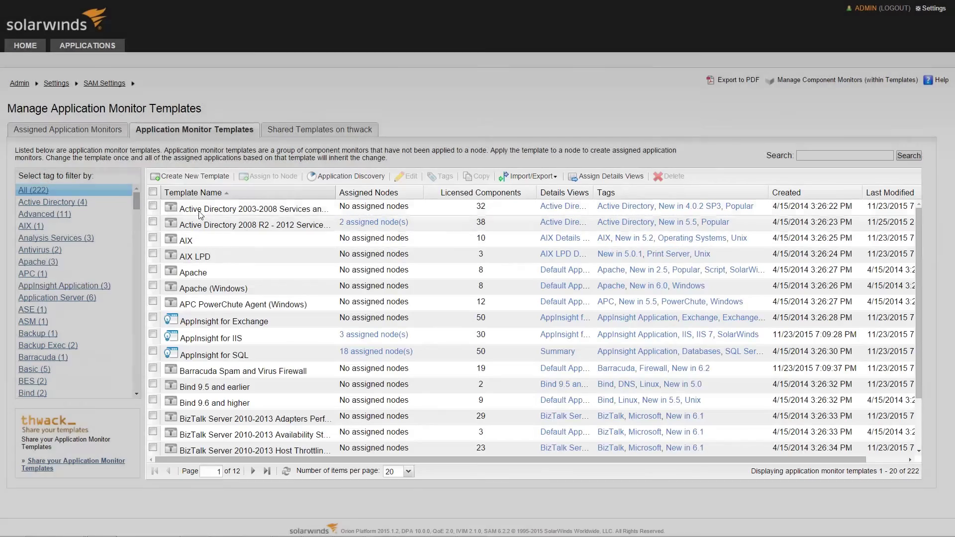
{"action": "left_click", "coordinate": [152, 205]}
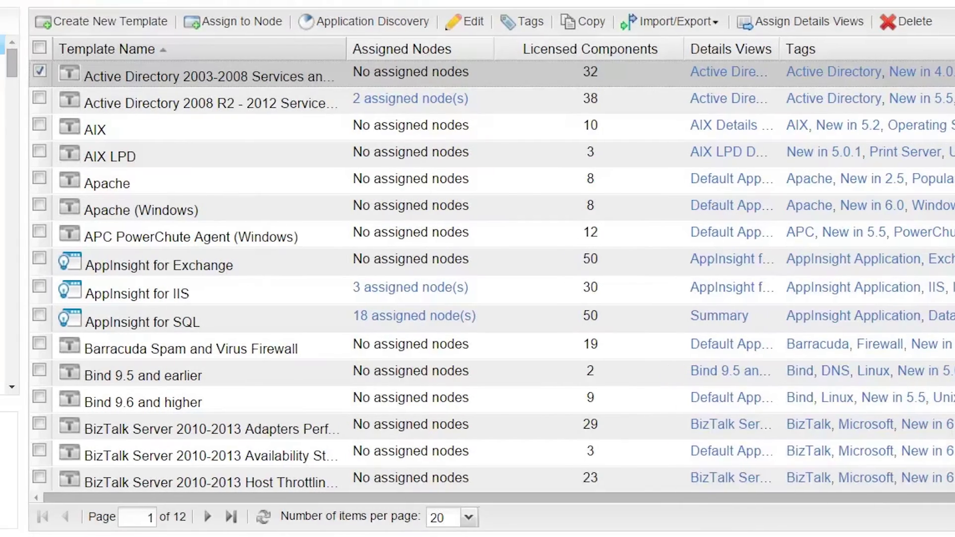
{"action": "scroll", "coordinate": [195, 209], "scroll_direction": "down", "scroll_amount": 6}
{"action": "scroll", "coordinate": [195, 209], "scroll_direction": "down", "scroll_amount": 15}
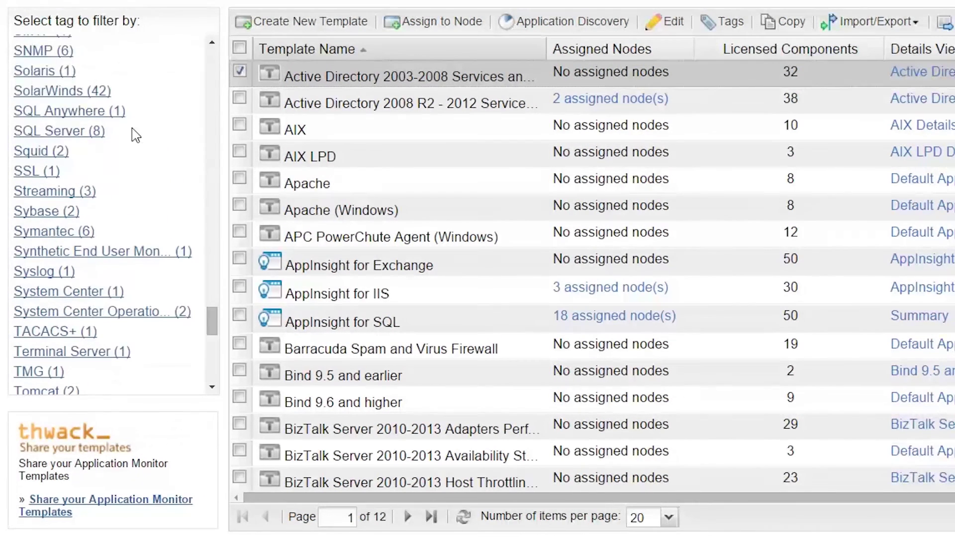
{"action": "left_click", "coordinate": [102, 132]}
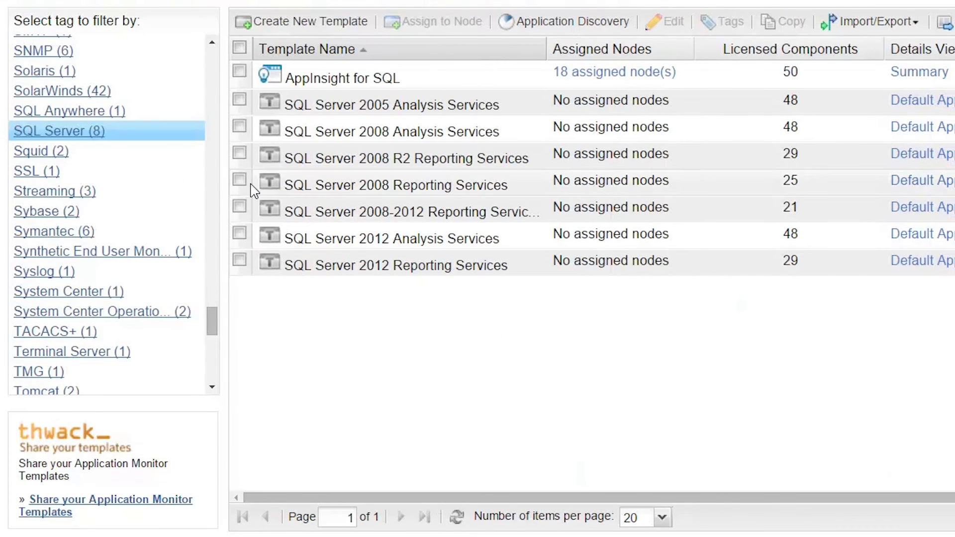
{"action": "left_click", "coordinate": [240, 207]}
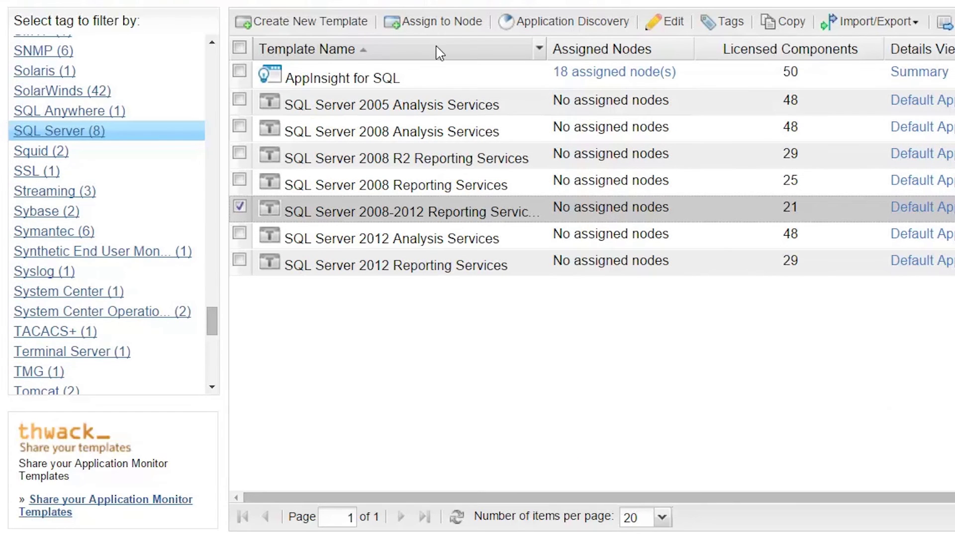
Assign the template to a node by searching 'SQl' and adding lab-sql-demo to Selected Nodes
{"action": "left_click", "coordinate": [440, 21]}
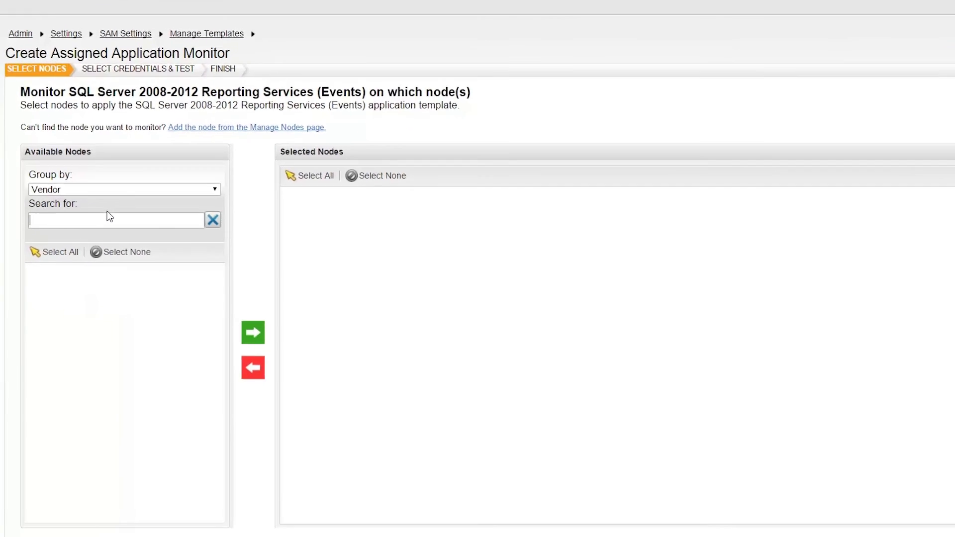
{"action": "type", "text": "SQl"}
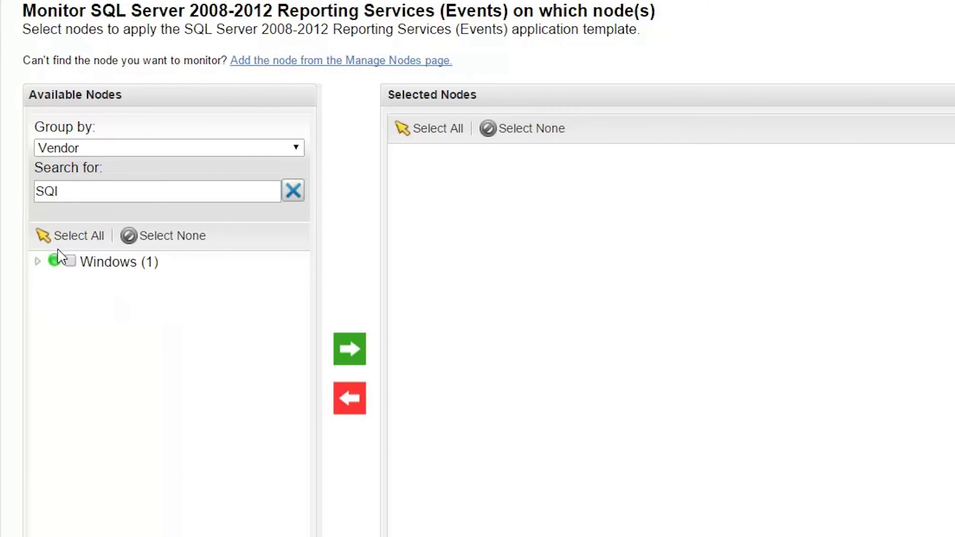
{"action": "left_click", "coordinate": [38, 261]}
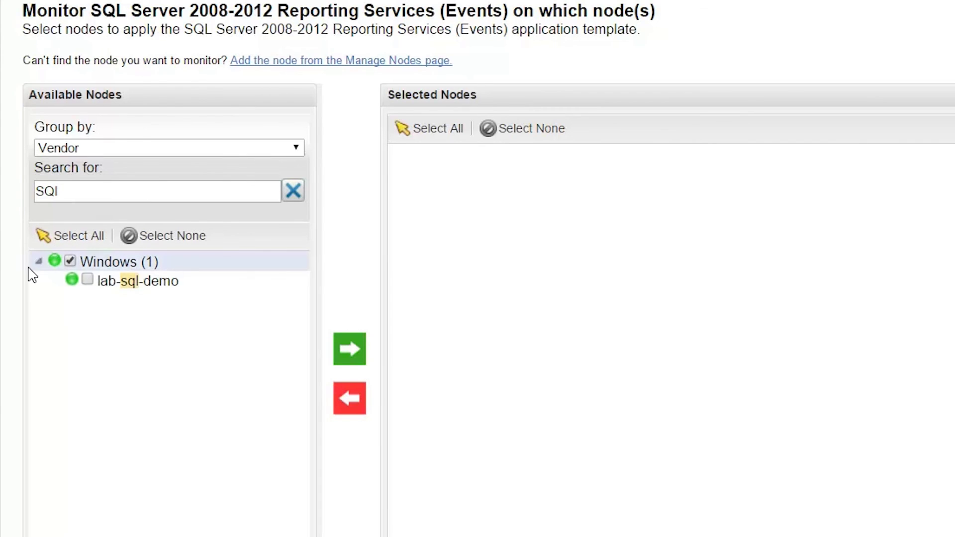
{"action": "left_click", "coordinate": [87, 282]}
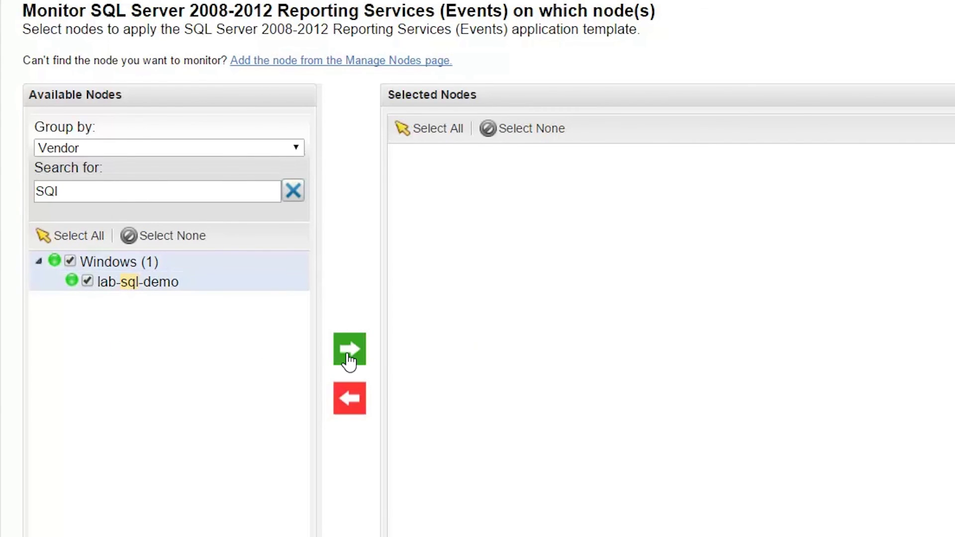
{"action": "left_click", "coordinate": [350, 356]}
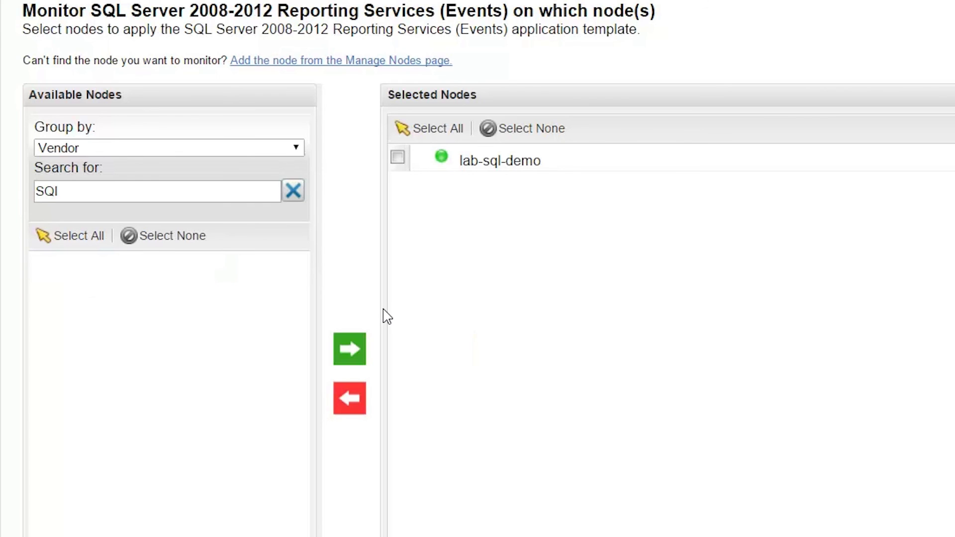